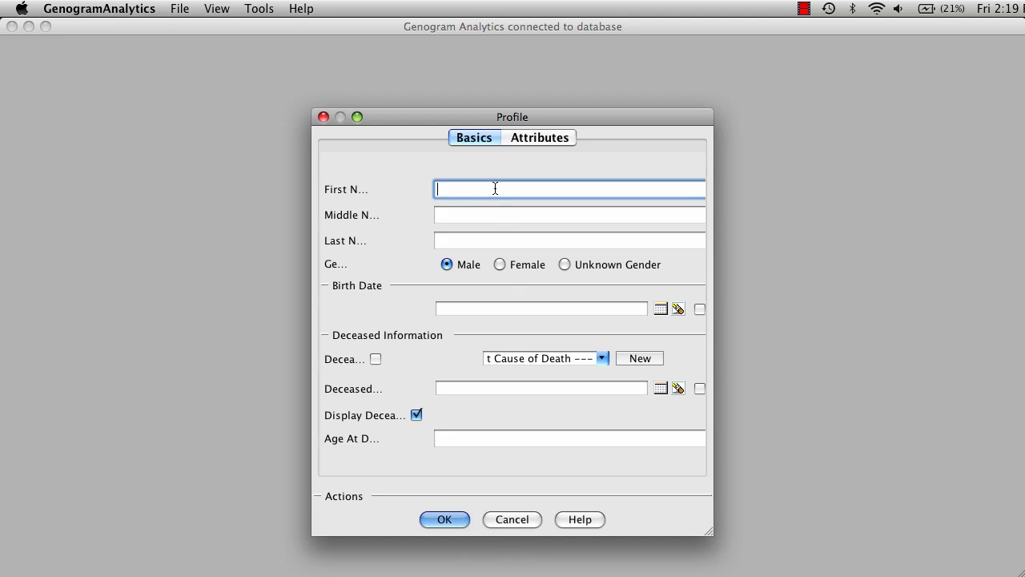
Fill in the new profile with first name 'Index Person' and gender Female.
text(Index Person)
click(500, 264)
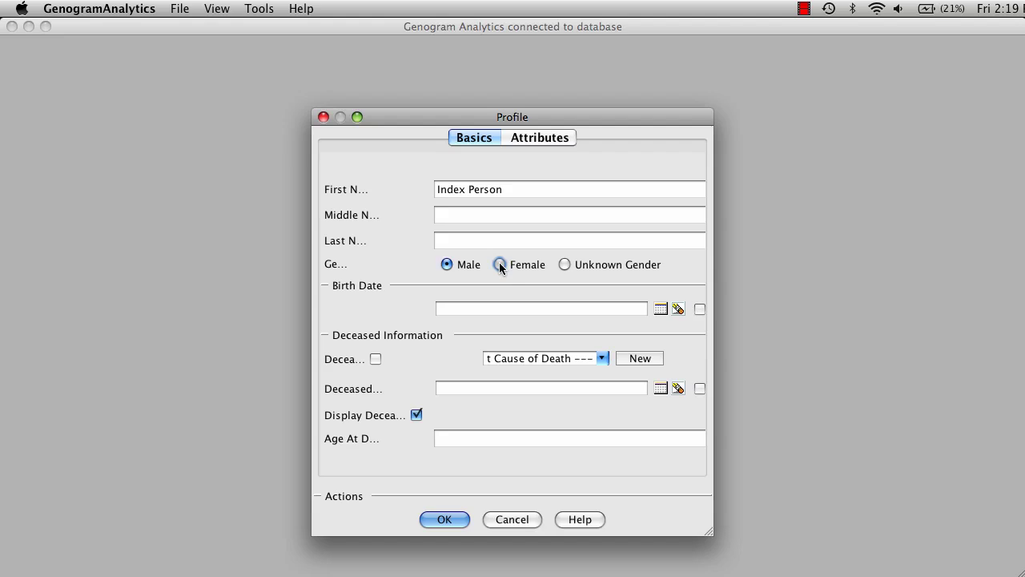
click(447, 519)
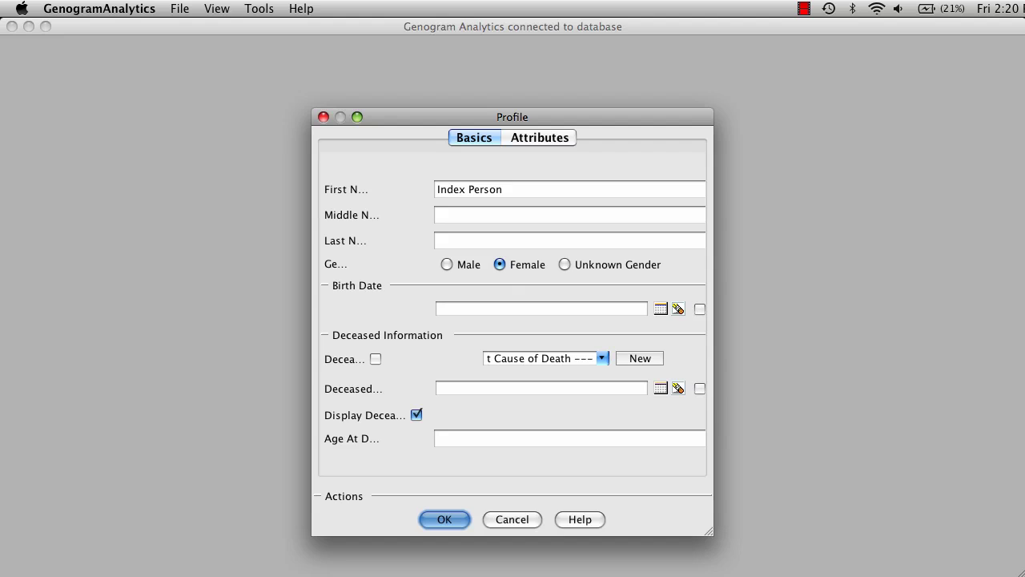
Add two male partners to Index Person, dragging the second partner's relationship line lower.
click(449, 520)
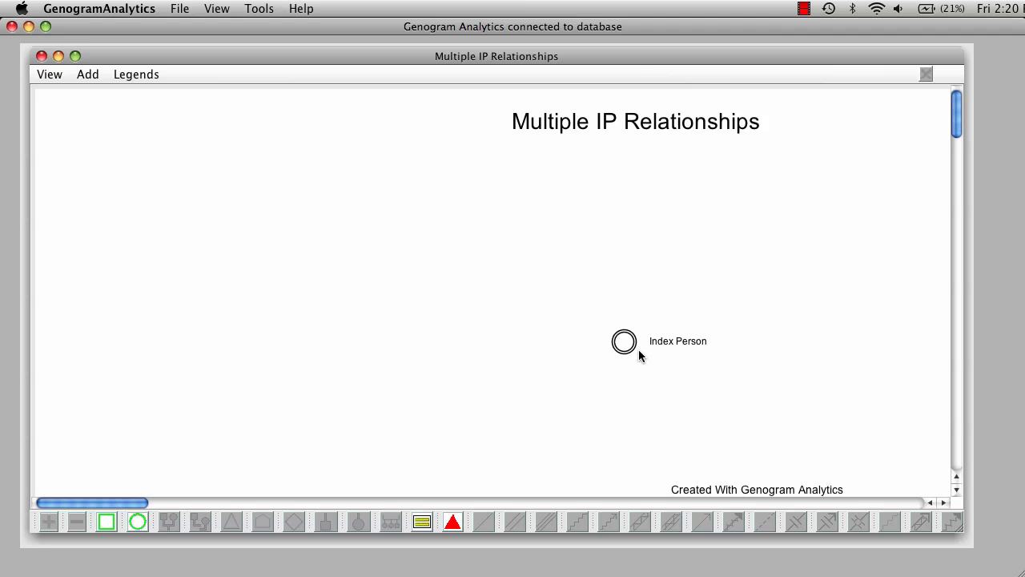
click(627, 342)
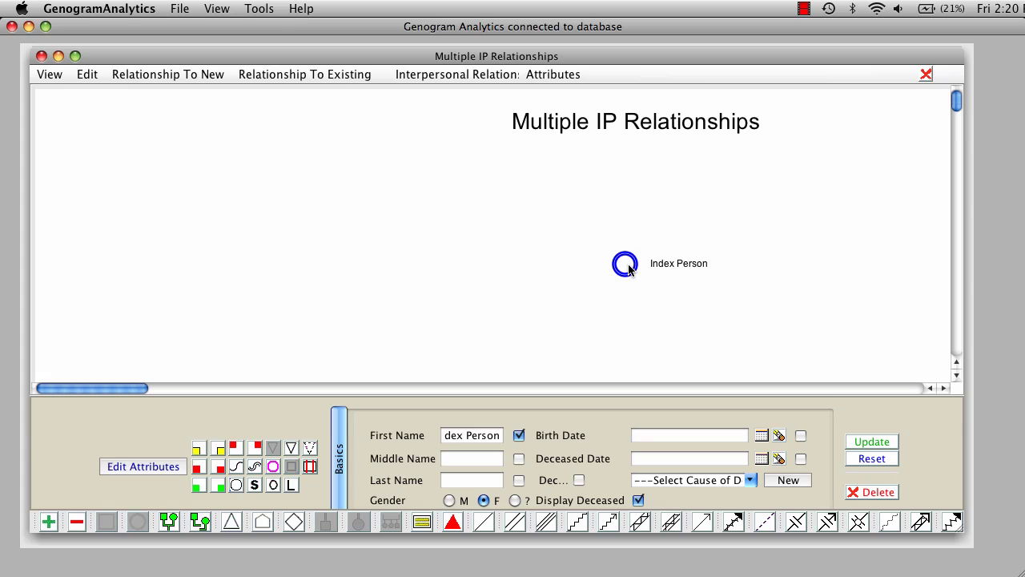
click(201, 523)
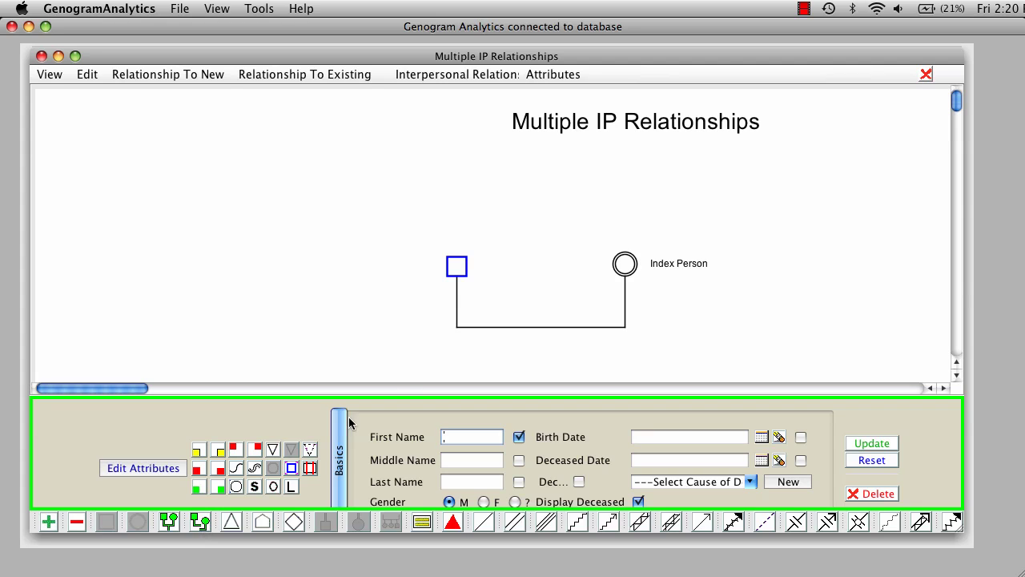
click(624, 266)
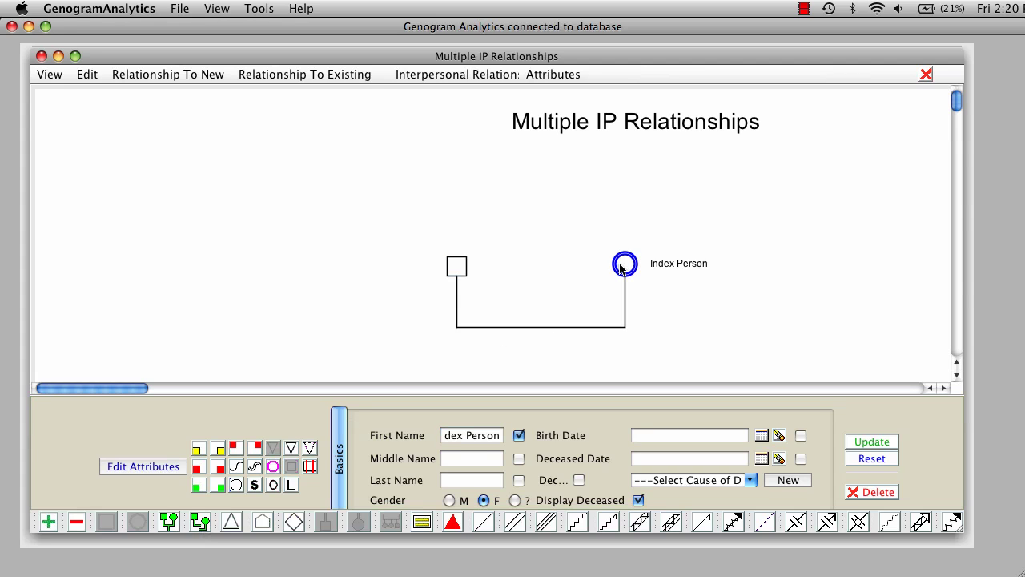
click(200, 522)
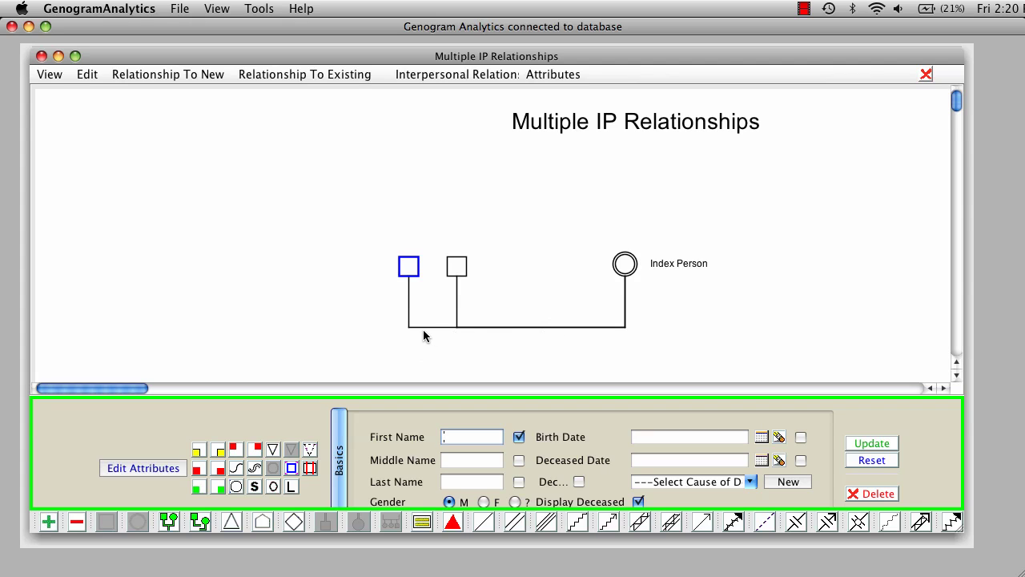
drag(423, 325, 424, 345)
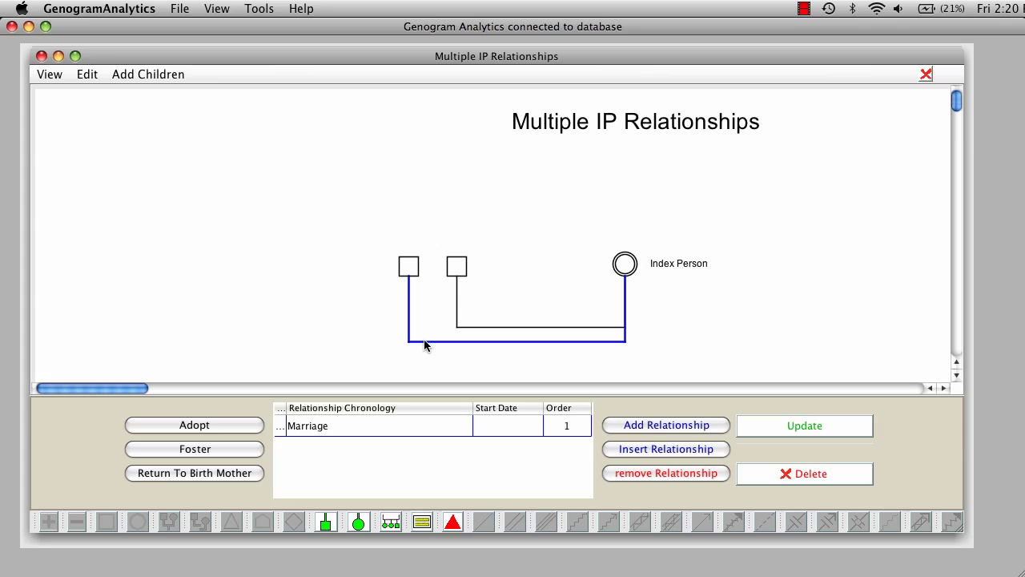
Date the upper partnership as marriage 1977 and divorce 1983, then shift its label left.
click(537, 325)
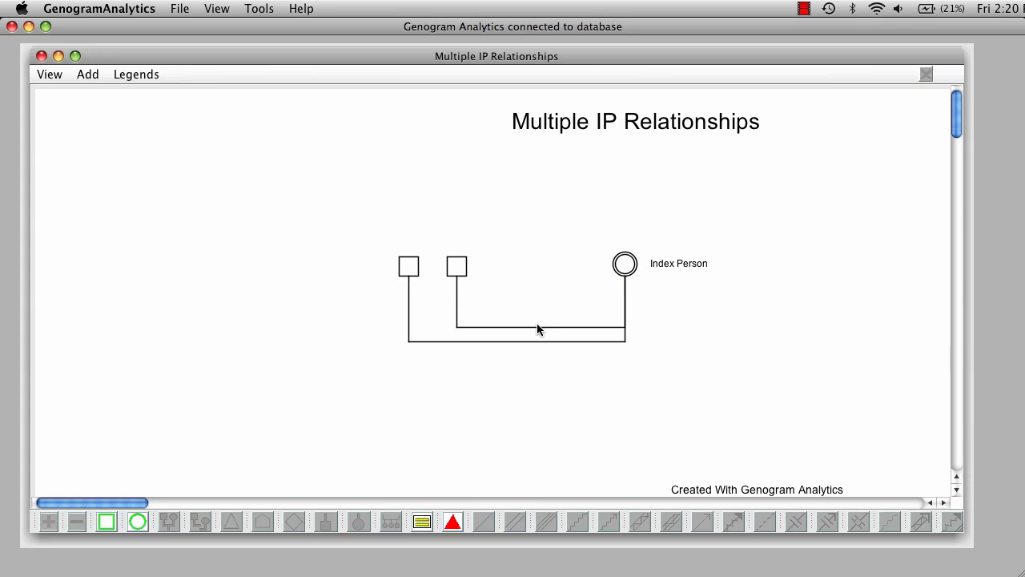
click(537, 325)
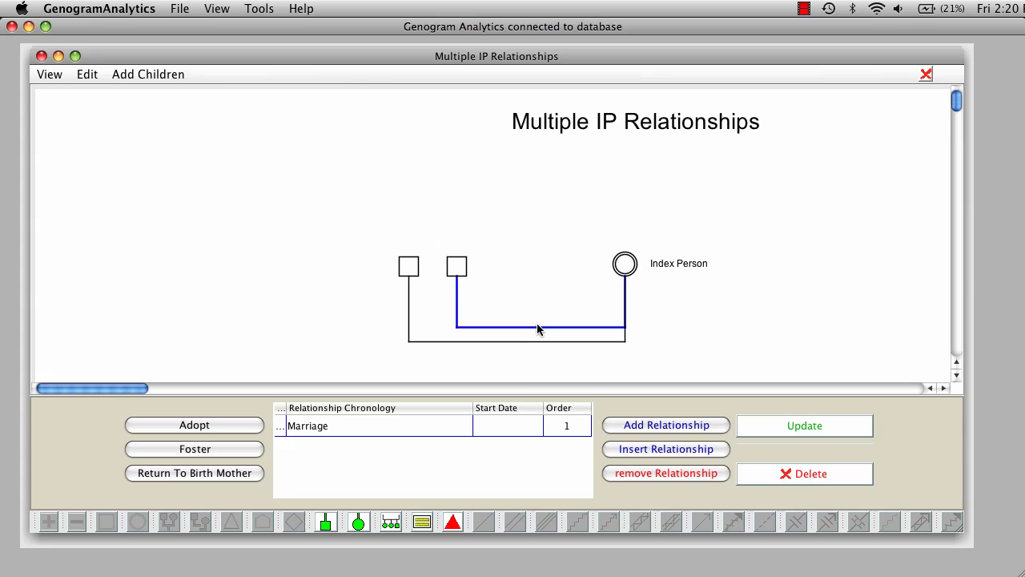
click(514, 430)
text(77)
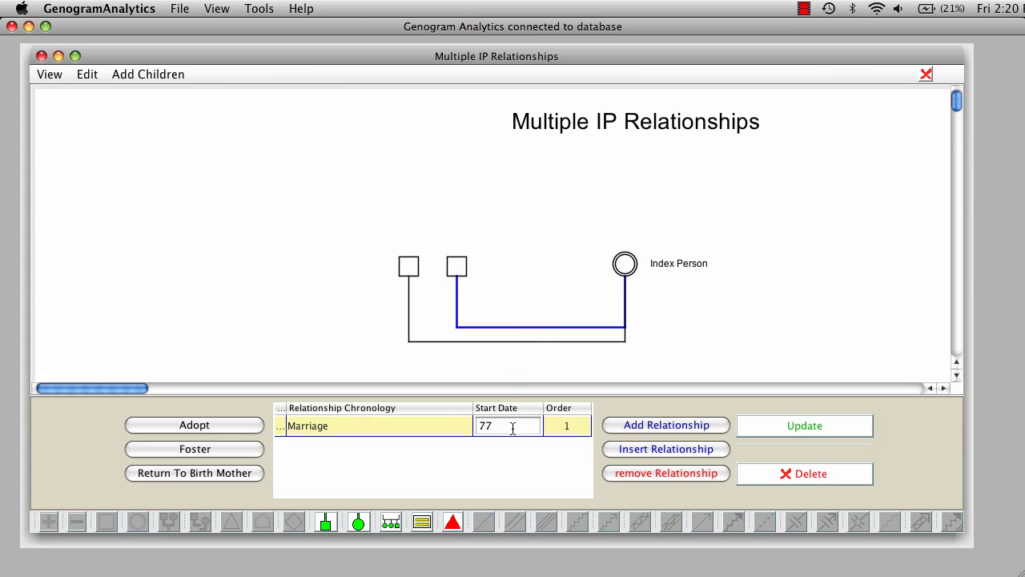
click(640, 426)
click(418, 449)
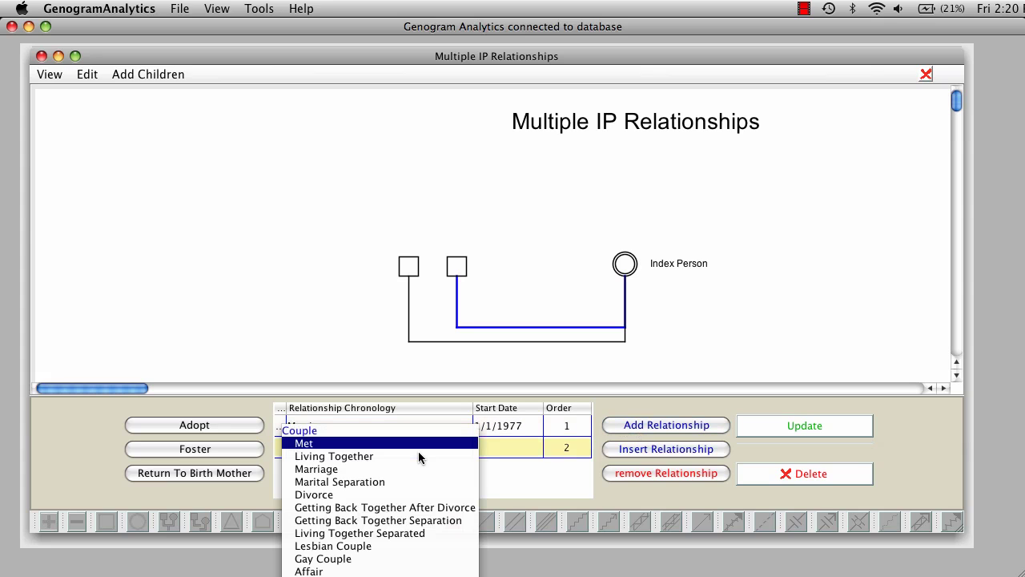
click(339, 495)
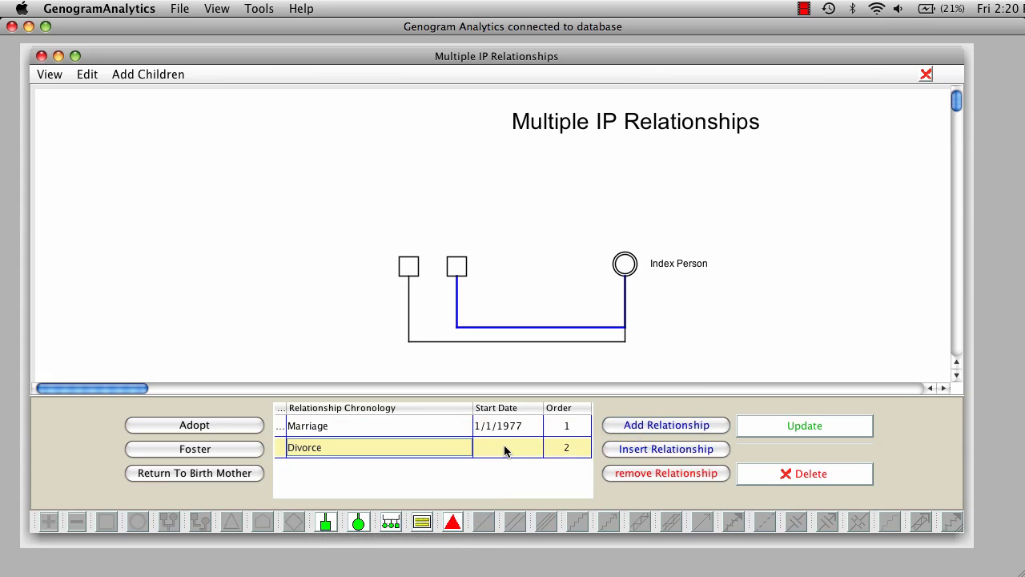
click(504, 451)
text(8)
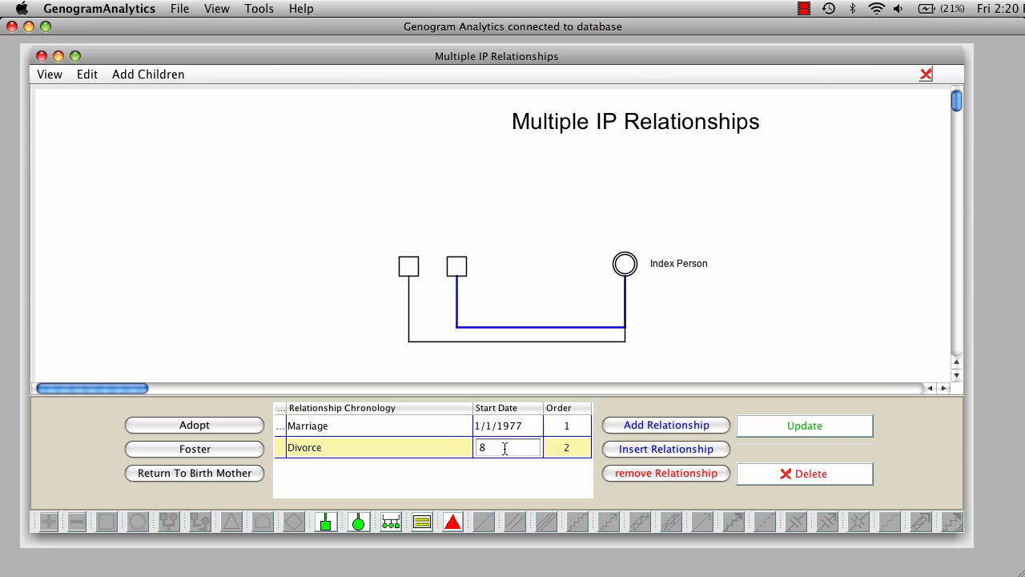
text(3)
click(762, 431)
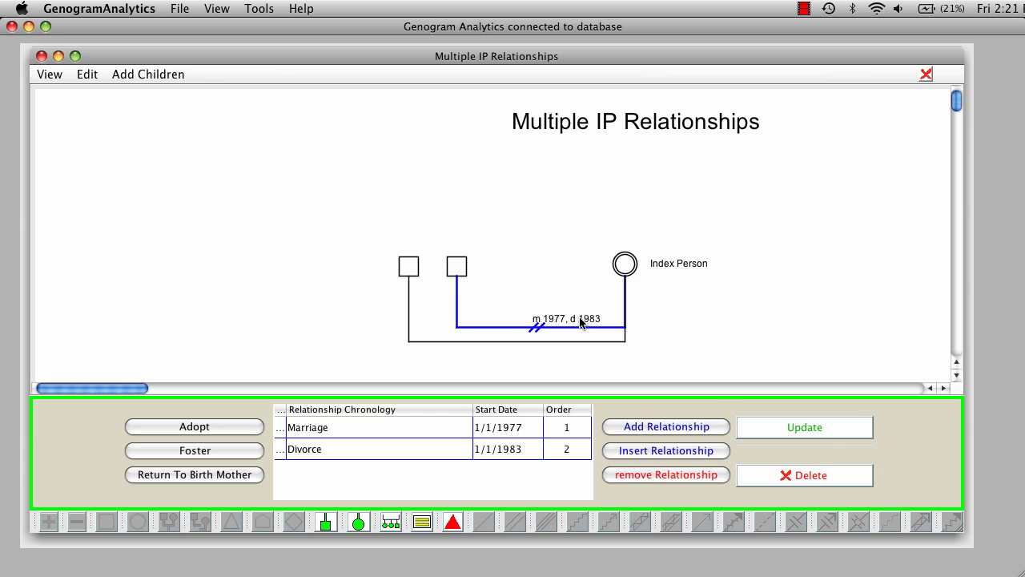
drag(582, 321, 544, 318)
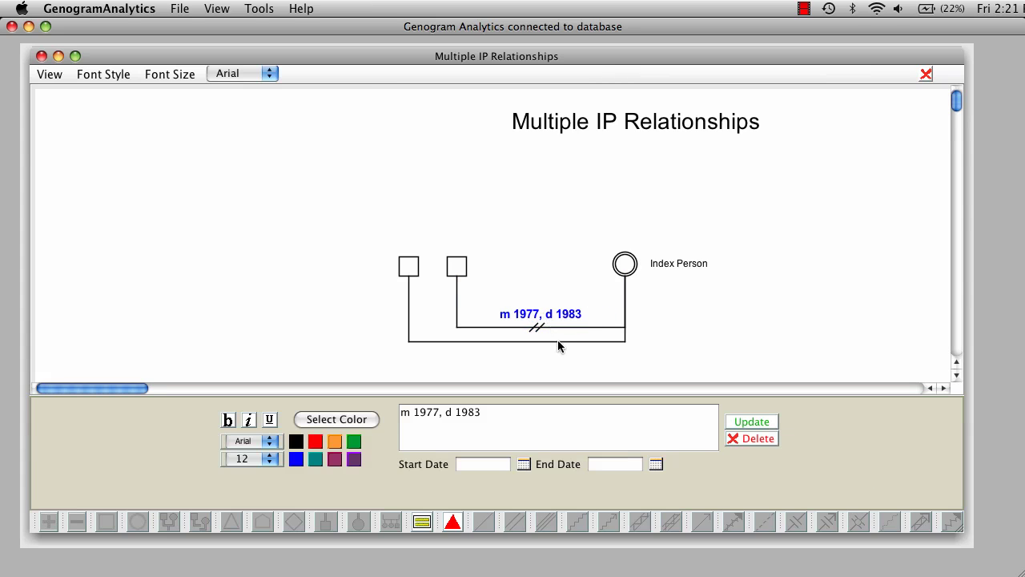
Set the lower partnership's marriage start date to 1989 and nudge that line down.
click(558, 341)
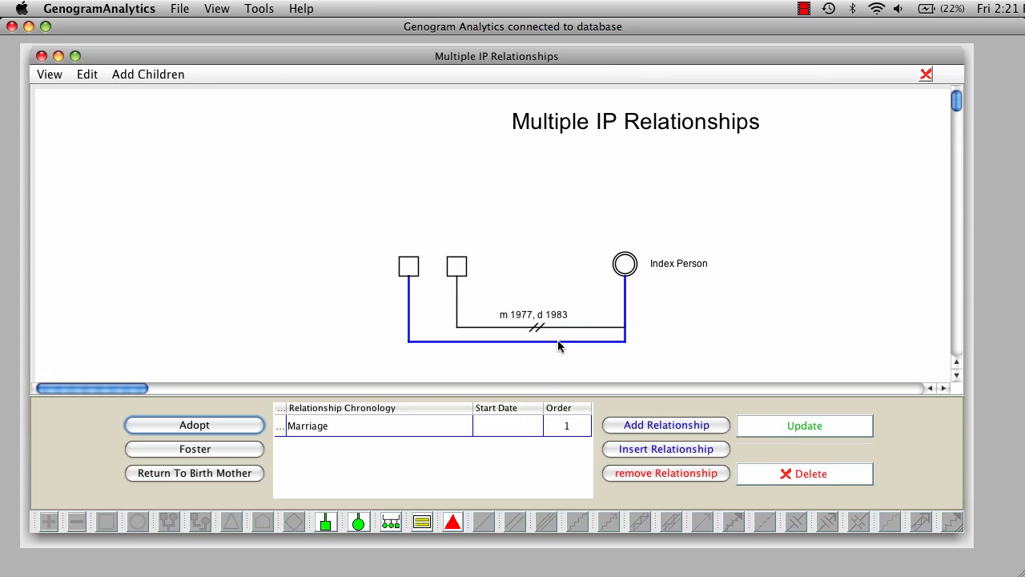
click(497, 427)
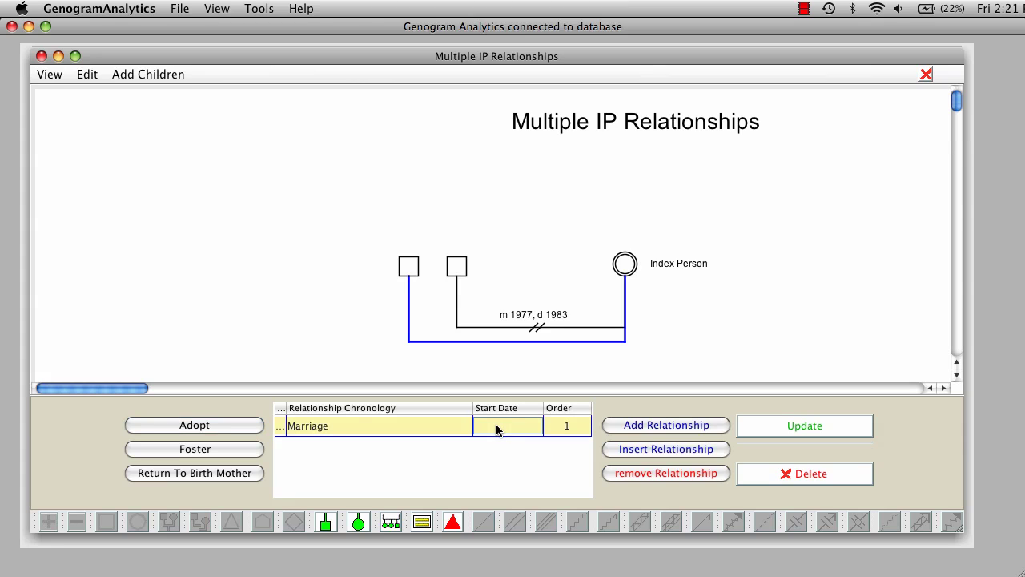
text(89)
click(768, 421)
click(586, 340)
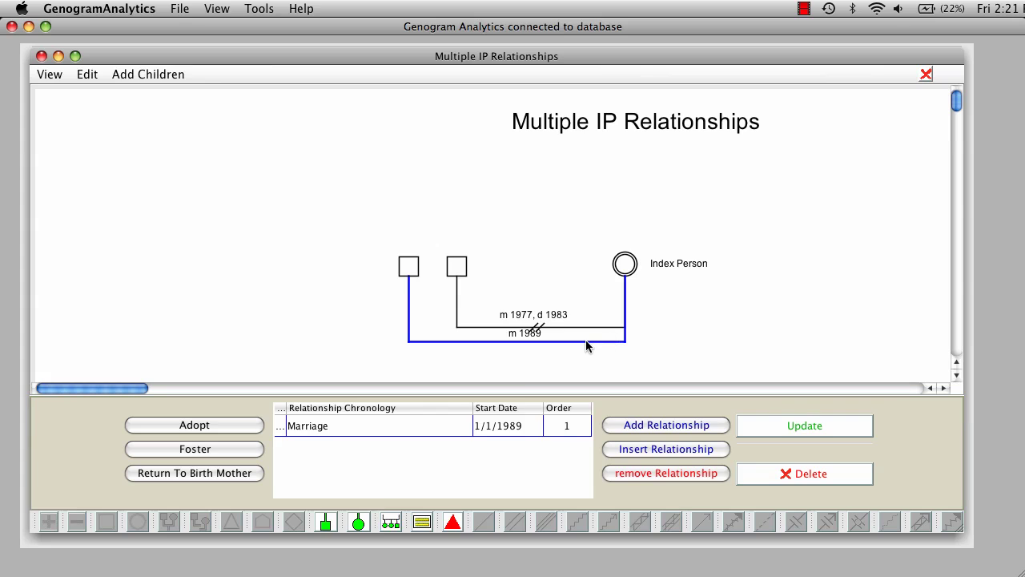
drag(587, 342, 438, 339)
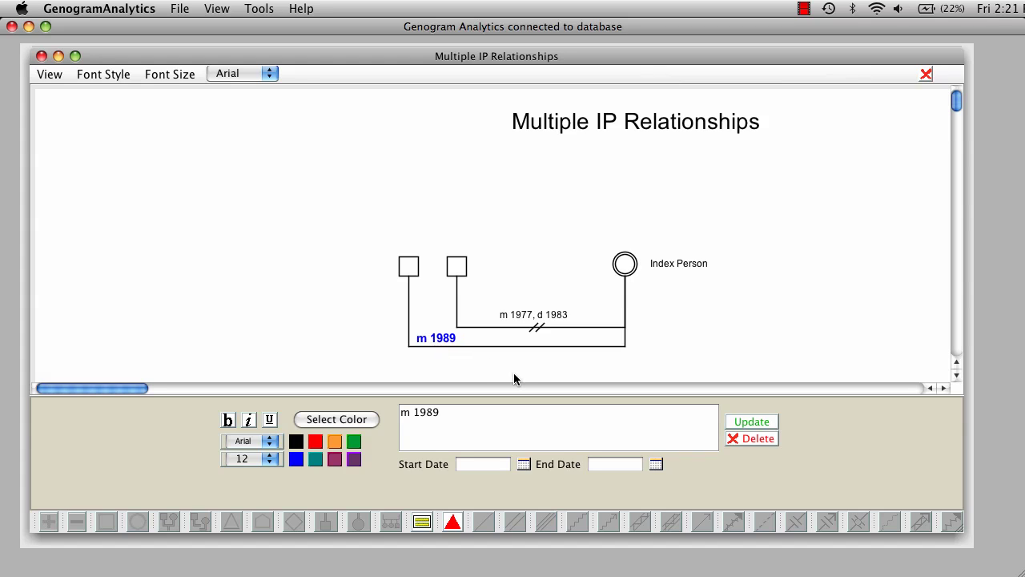
drag(956, 102, 956, 111)
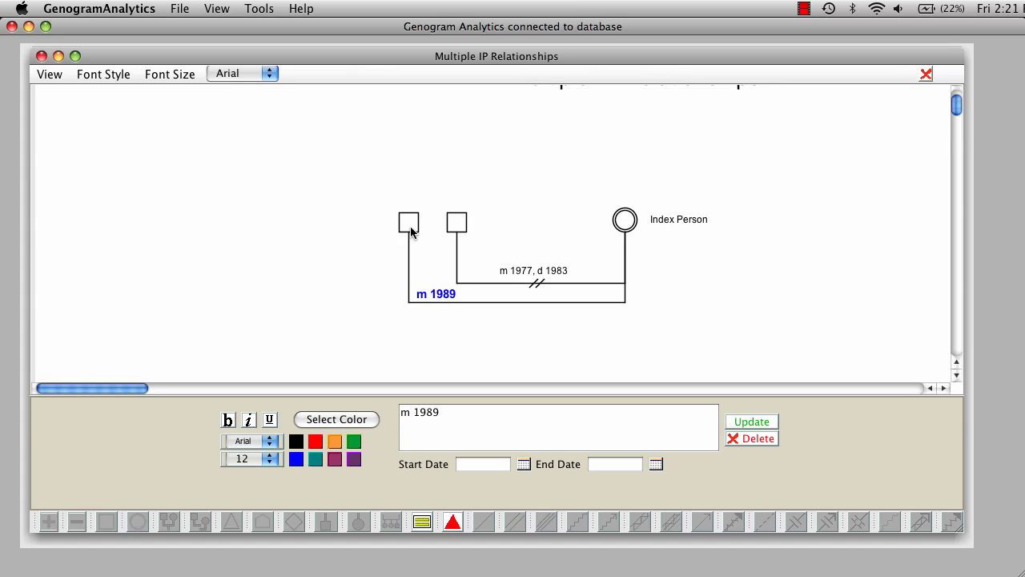
Move the outer partner's square further left and give him a new female partner.
drag(410, 228, 299, 221)
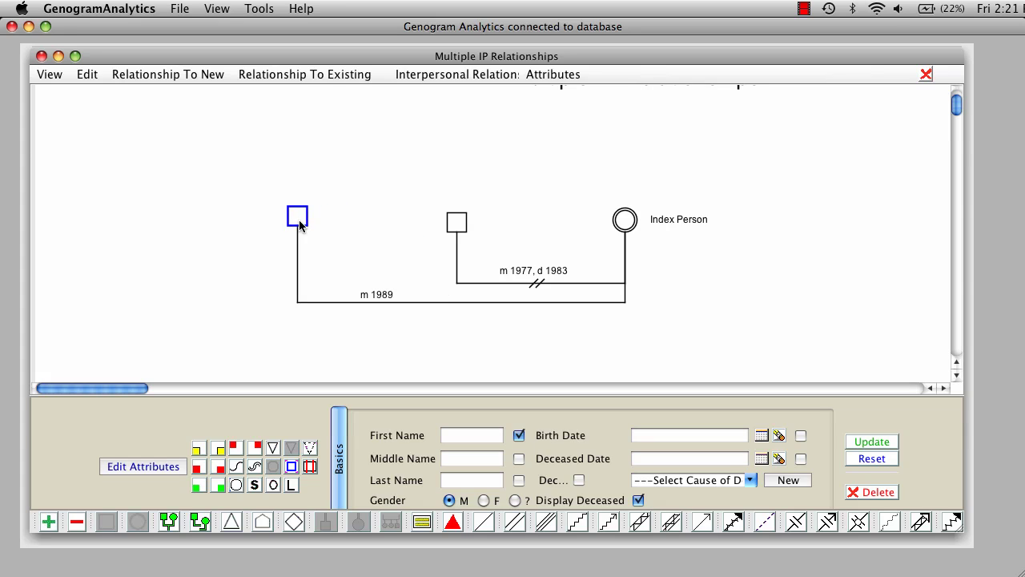
click(202, 522)
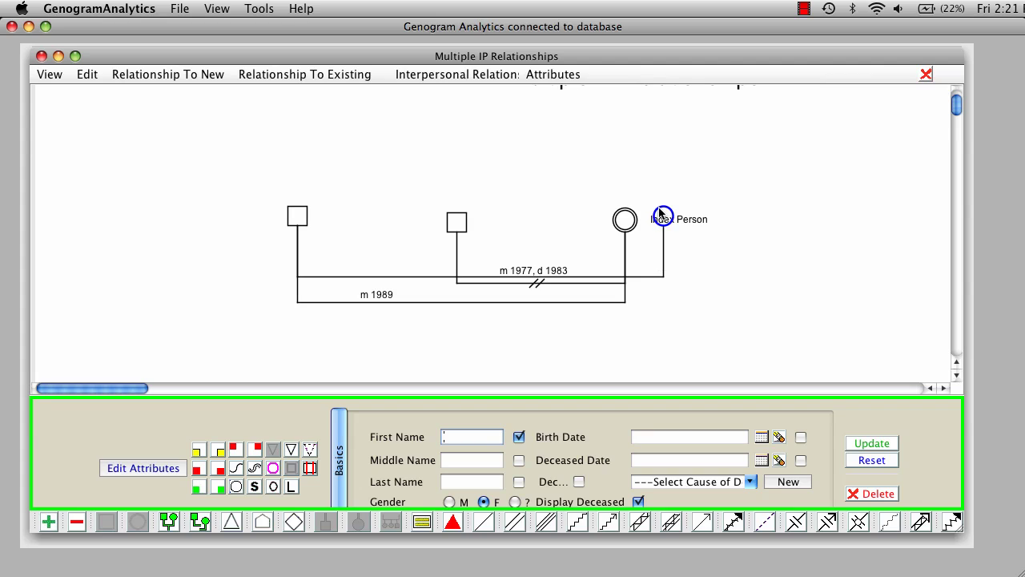
click(417, 220)
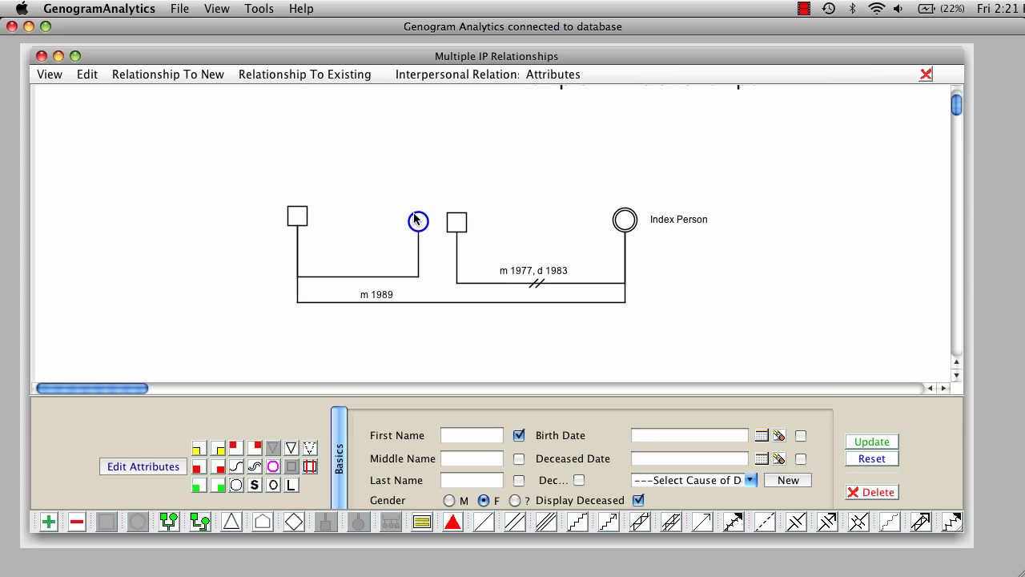
Date the new couple's relationship as marriage 1967 and divorce 1985.
click(417, 281)
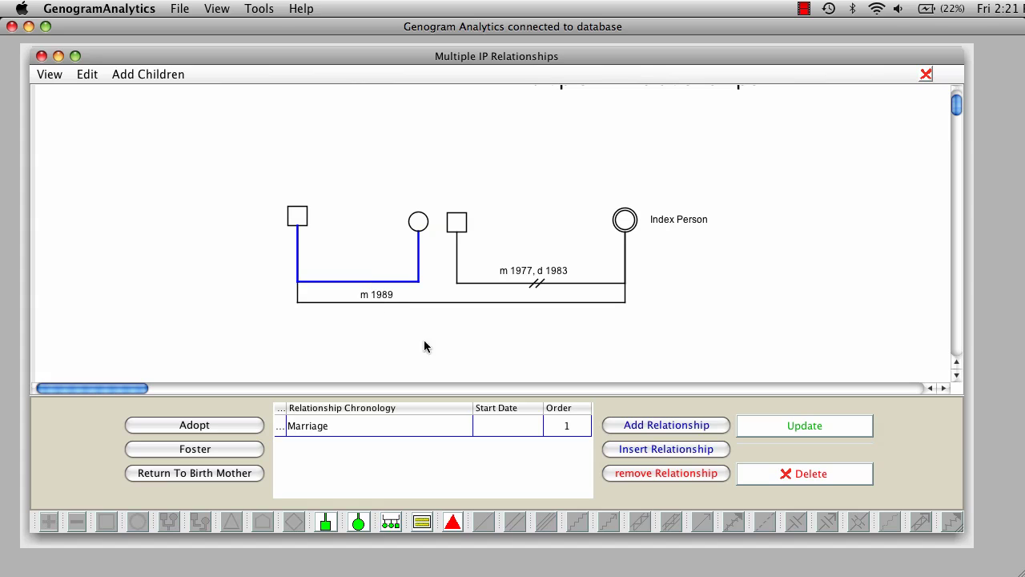
click(508, 426)
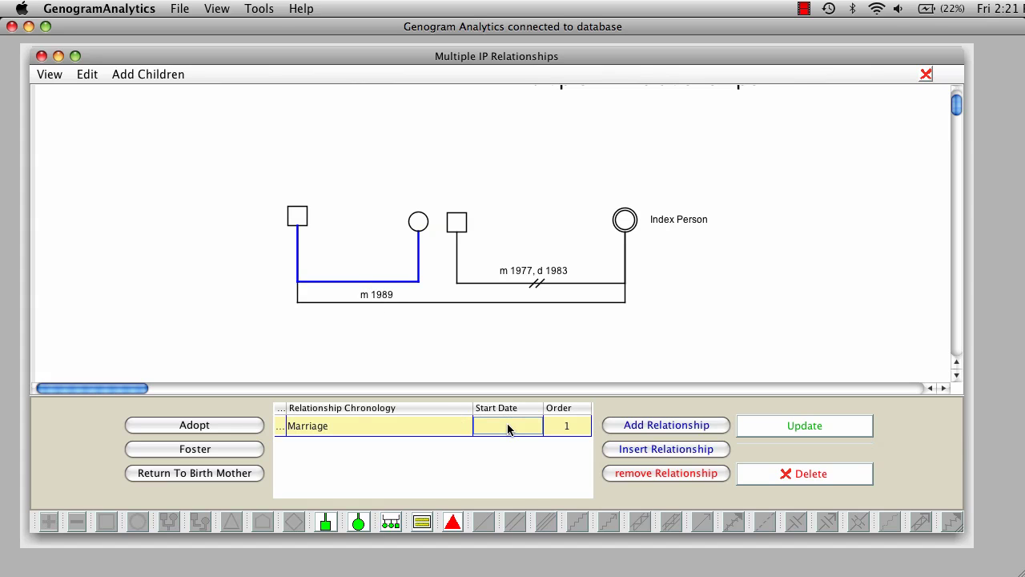
text(67)
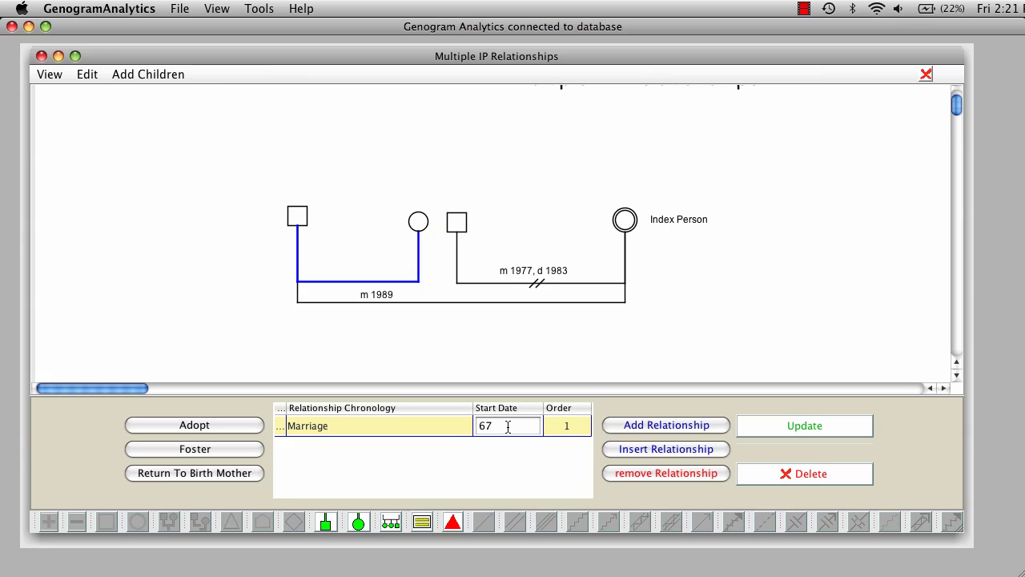
click(633, 428)
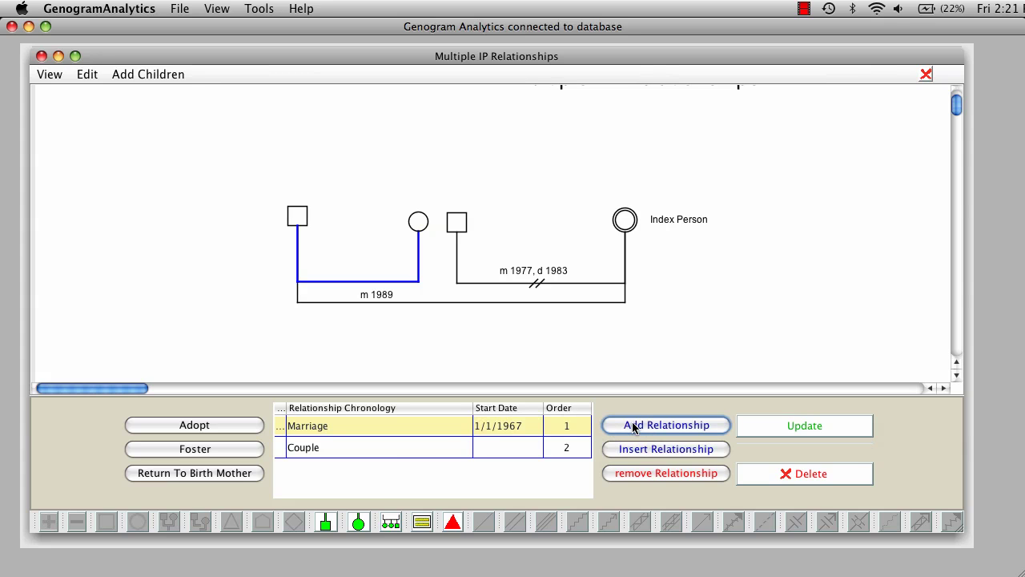
click(413, 453)
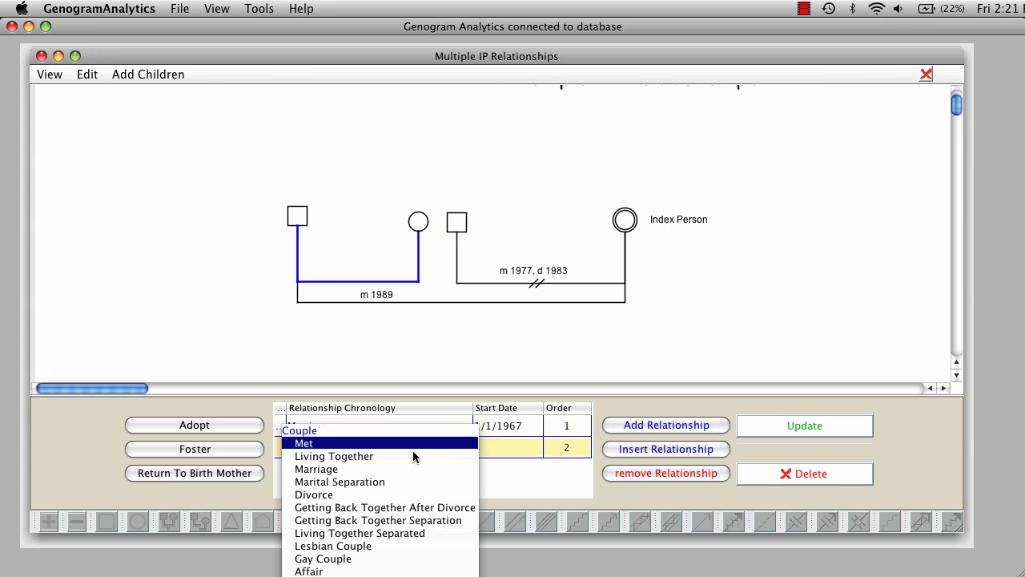
click(374, 497)
click(515, 448)
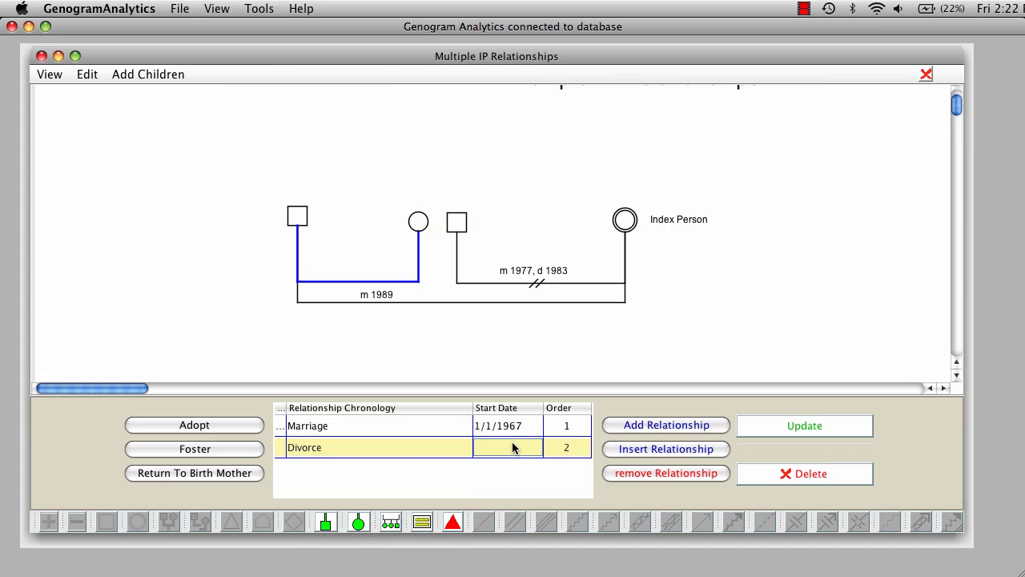
text(85)
click(838, 426)
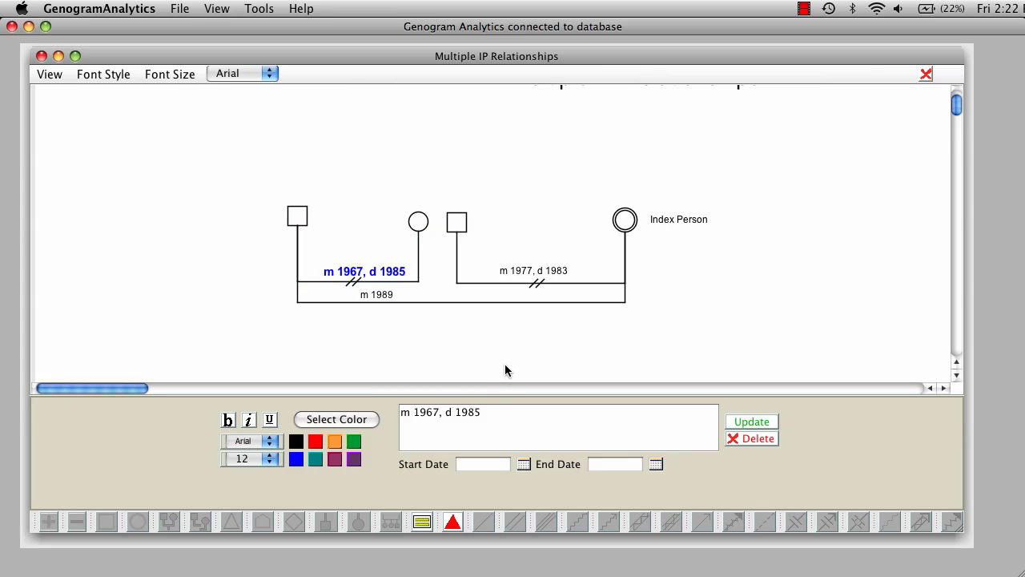
Add another male partner to Index Person, placed far left with his line lowest.
click(625, 221)
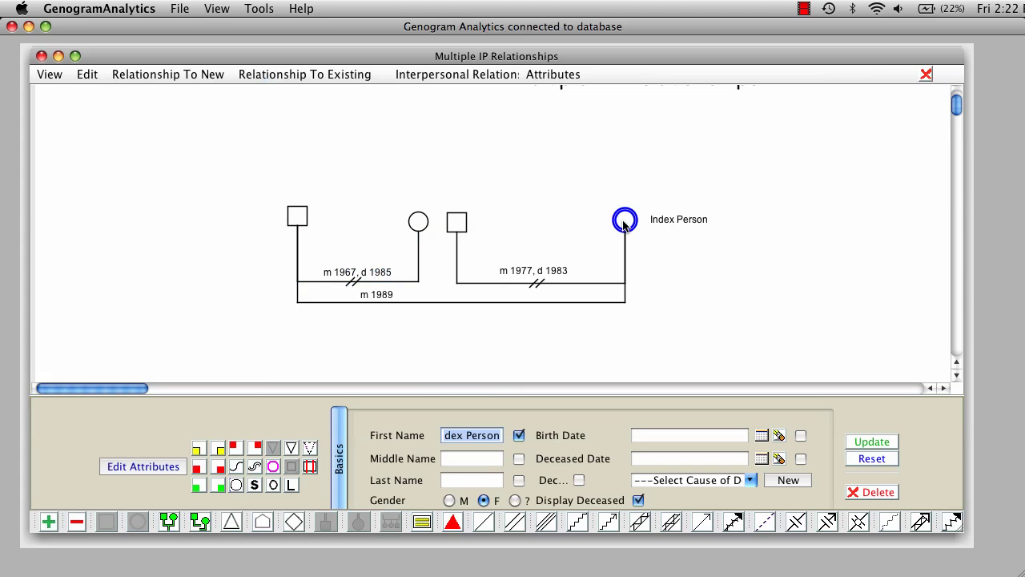
click(200, 522)
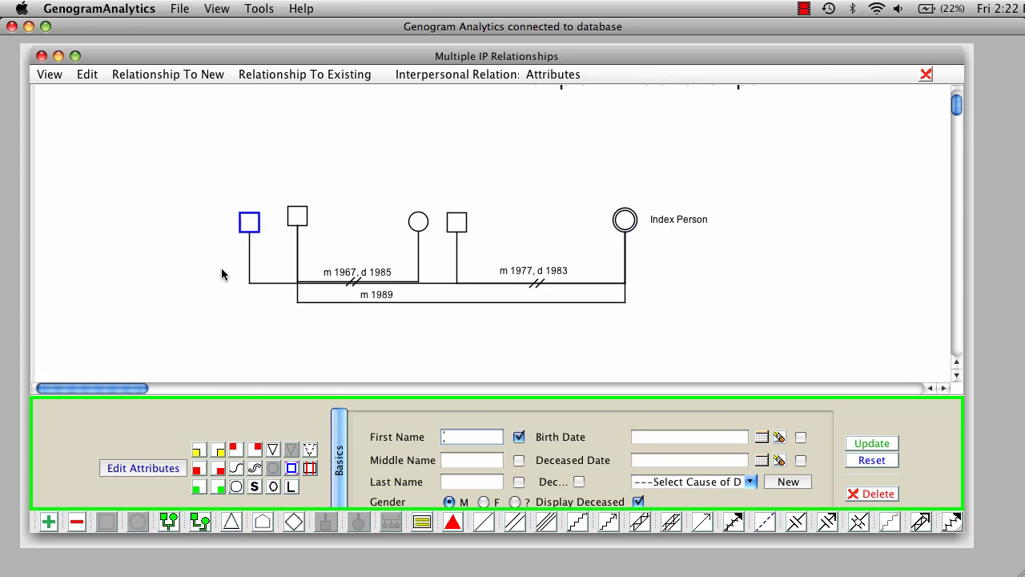
drag(254, 223, 229, 214)
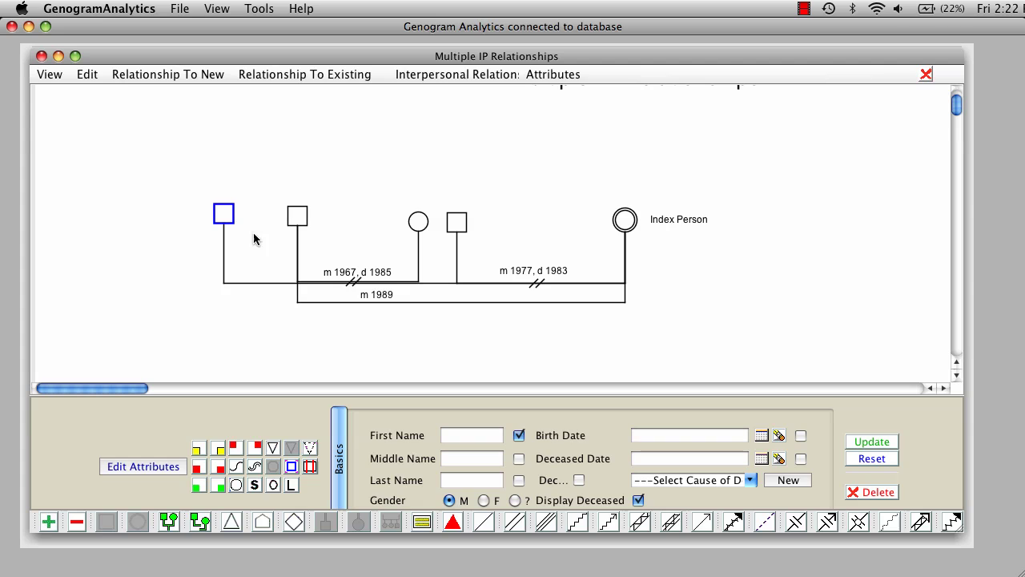
drag(267, 282, 269, 315)
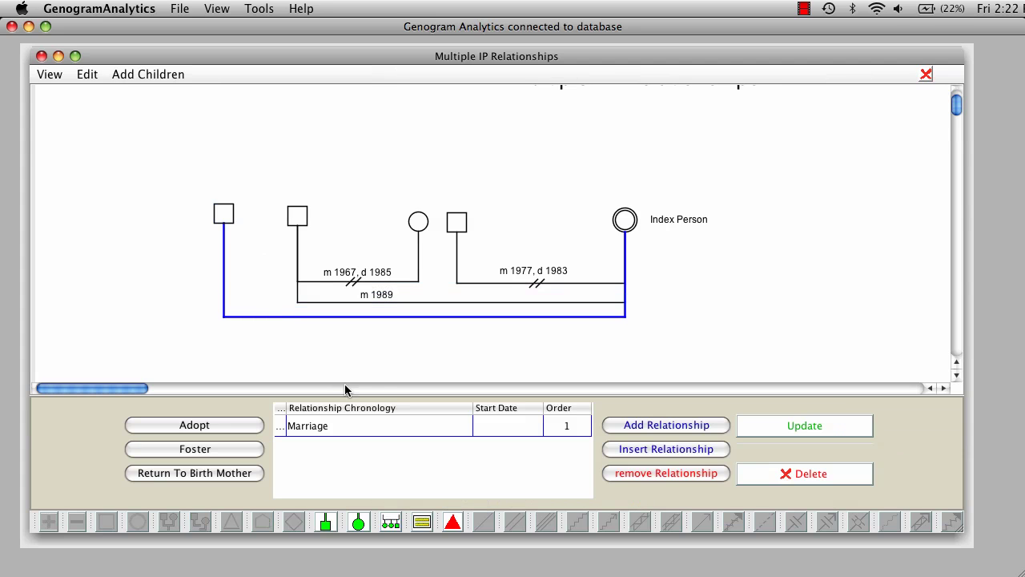
Make his relationship an Affair starting 1997, flagged with the red triangle marker.
click(345, 427)
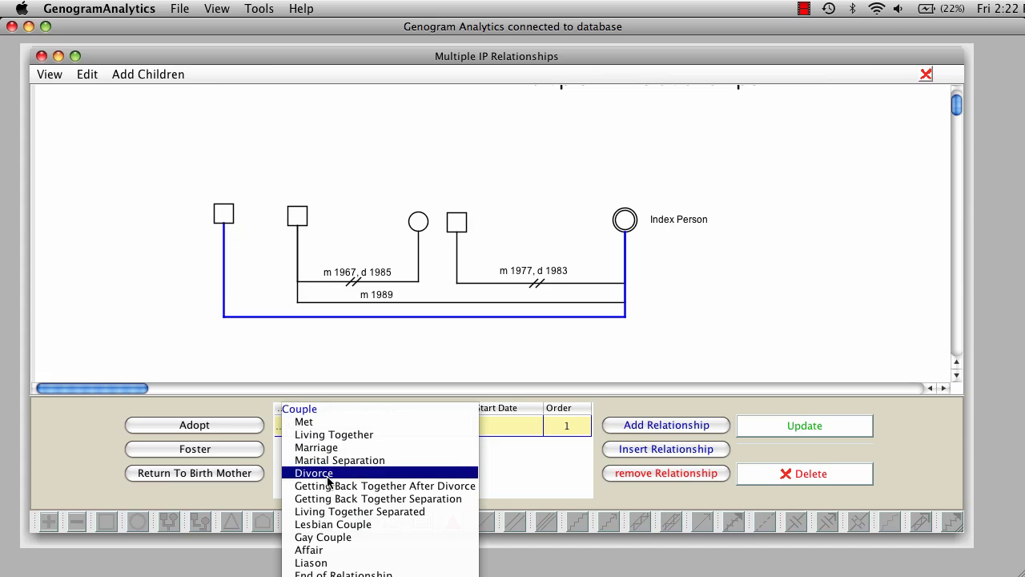
click(314, 551)
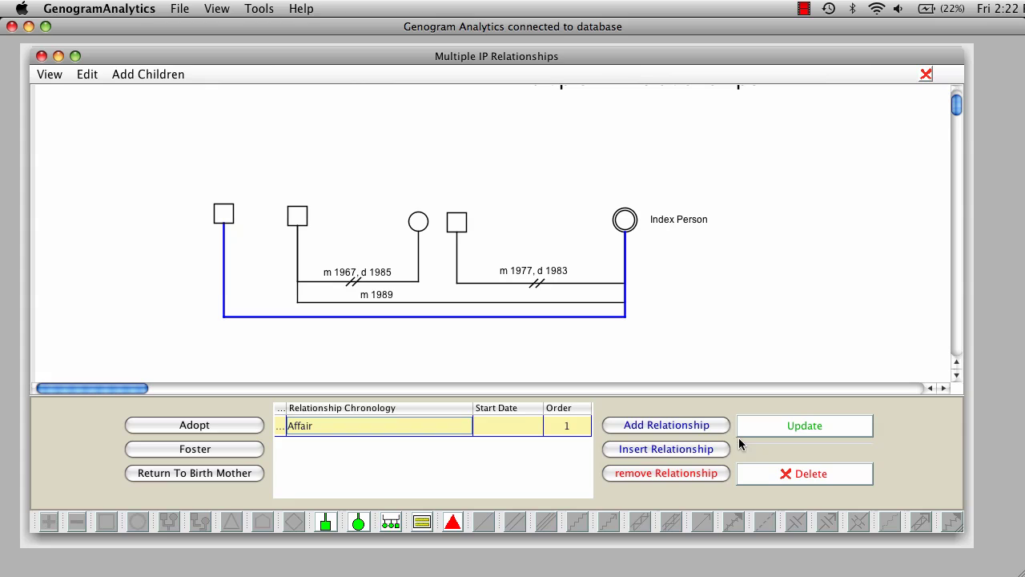
click(507, 433)
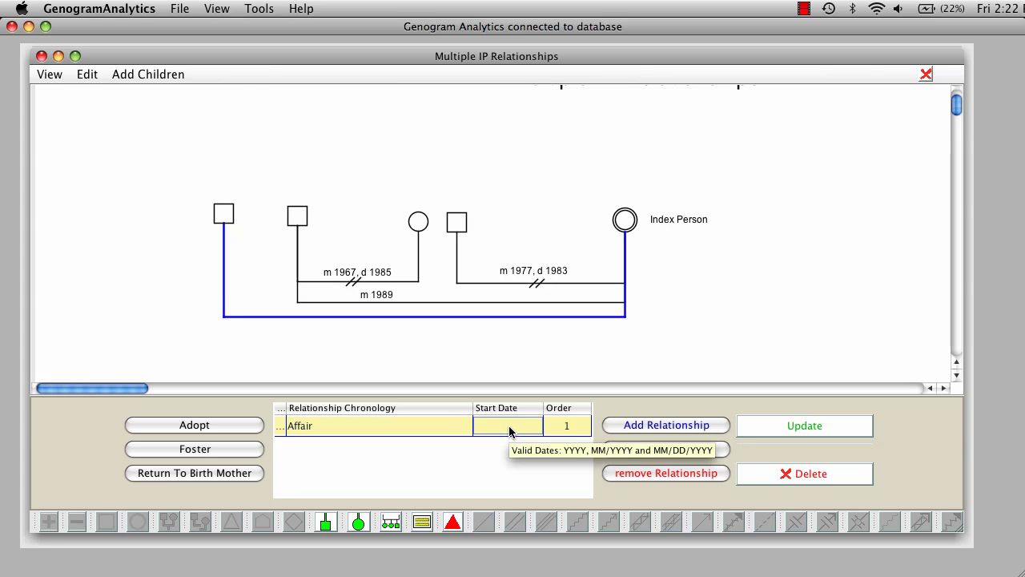
text(97)
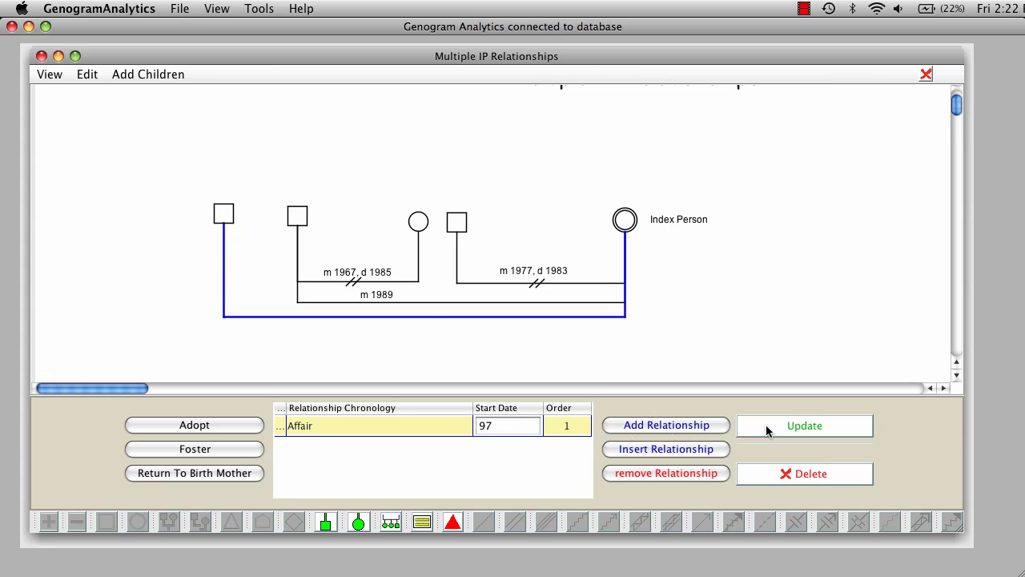
click(766, 424)
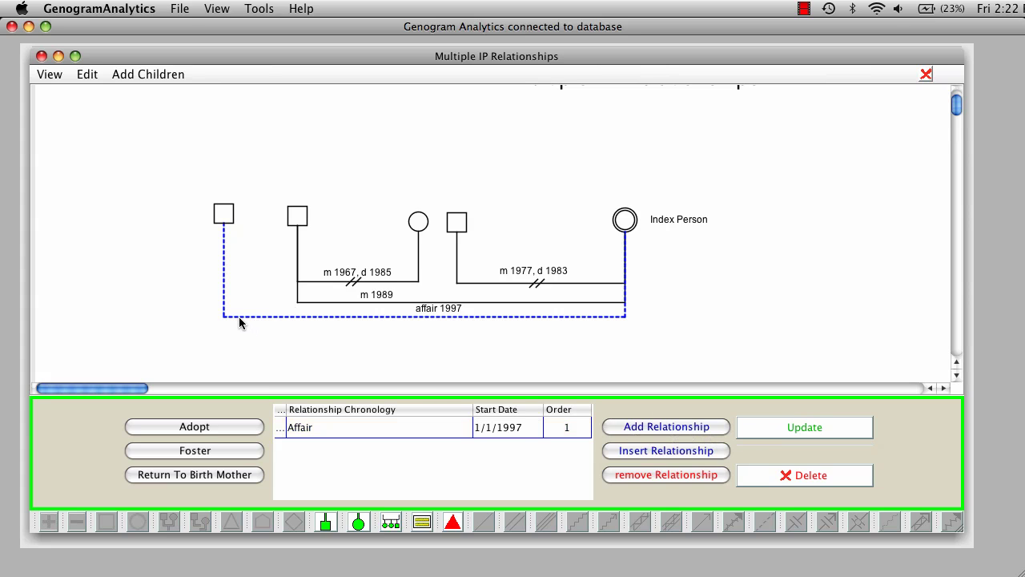
click(452, 523)
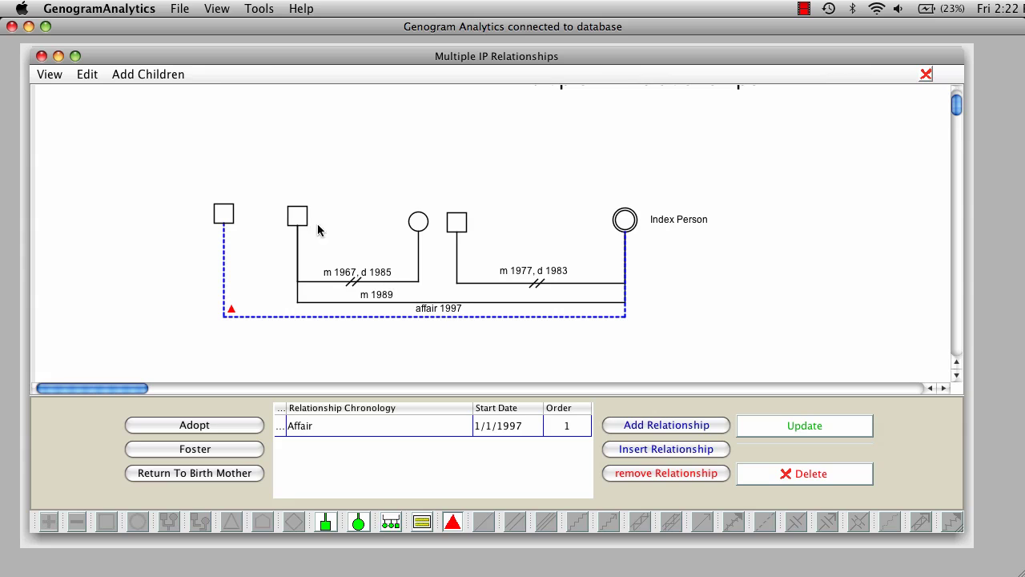
Place the affair partner right of Index Person and raise the dashed 1997 affair line.
drag(223, 226, 671, 249)
drag(663, 317, 659, 305)
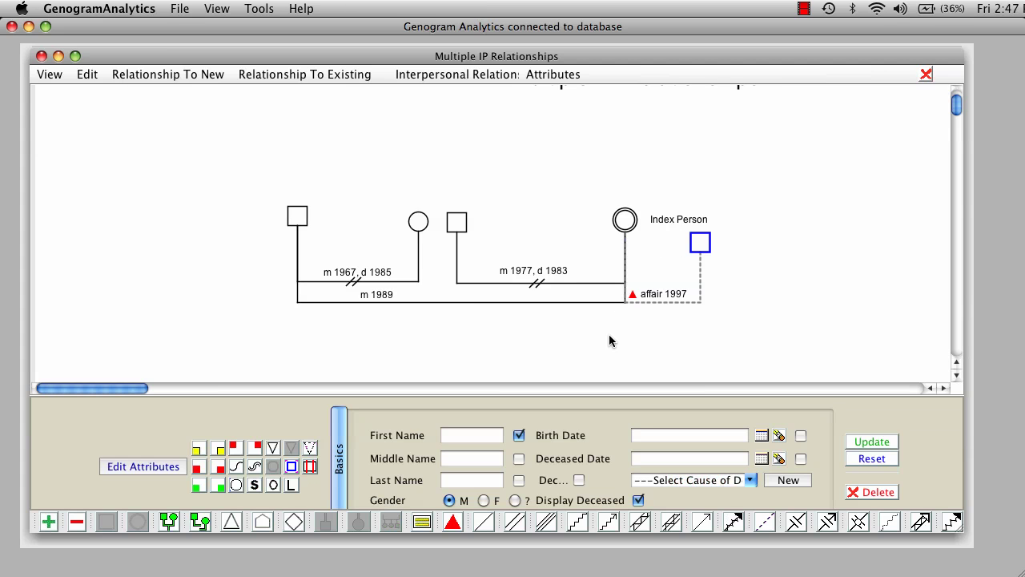